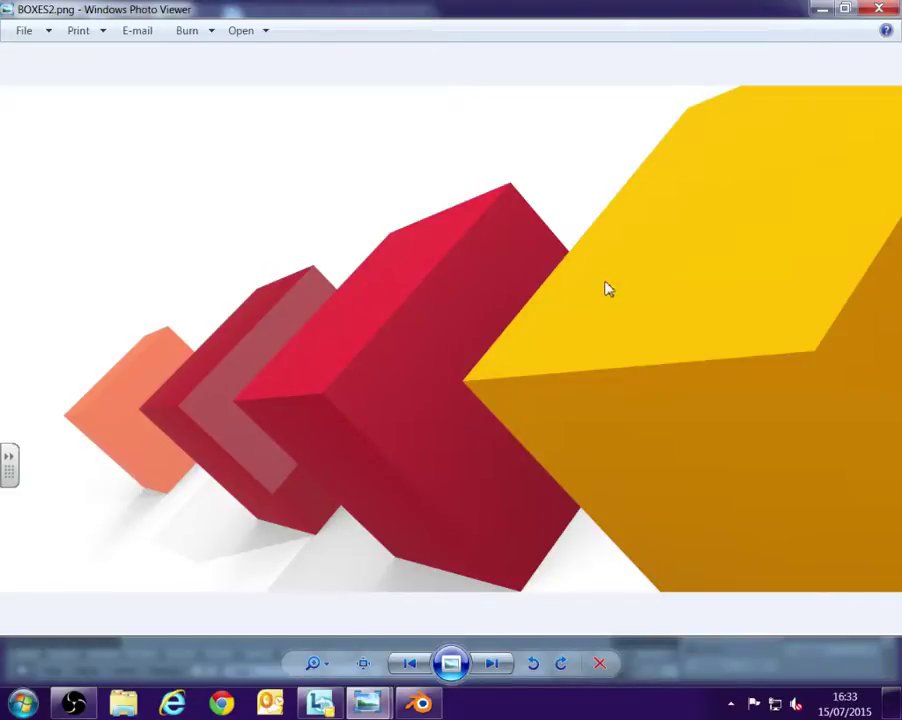
Put away the sharp and blurred reference images and switch to the Blender scene with the row of cubes
left_click(821, 10)
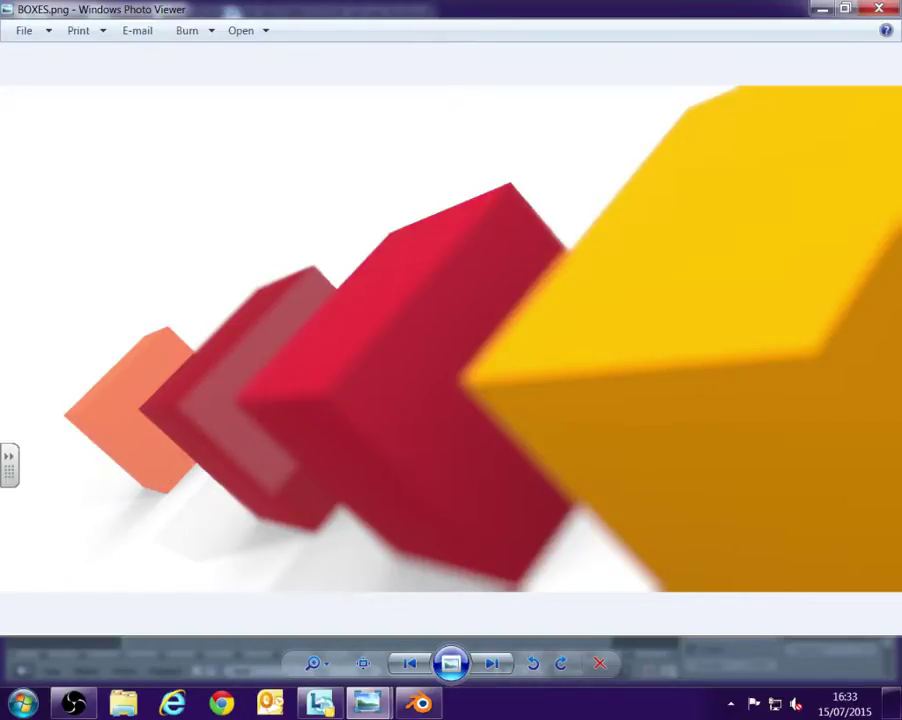
left_click(434, 707)
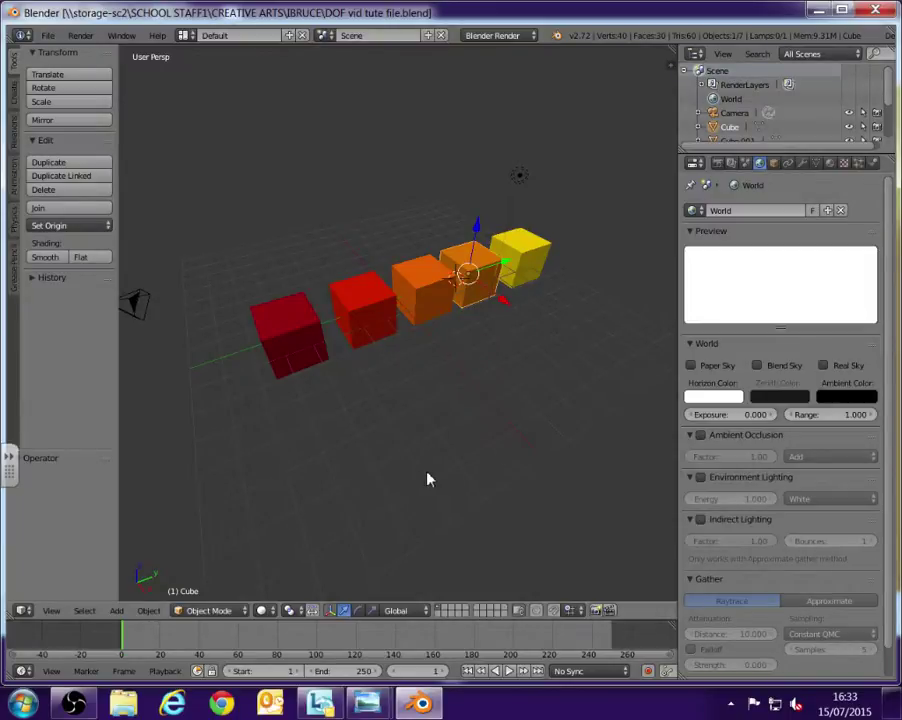
middle_click_drag(428, 479, 277, 366)
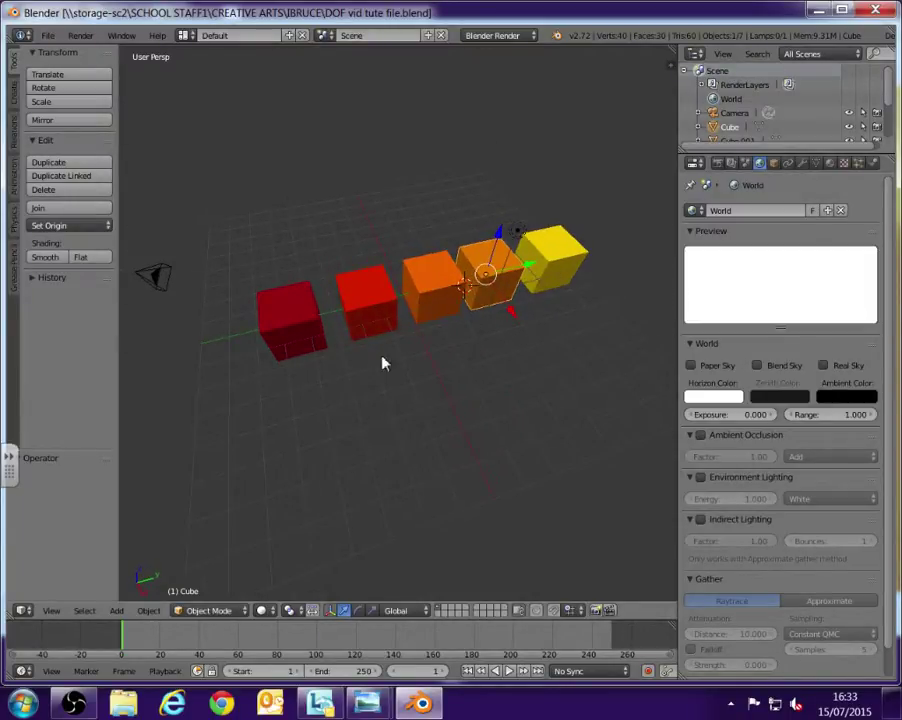
middle_click_drag(383, 363, 425, 328)
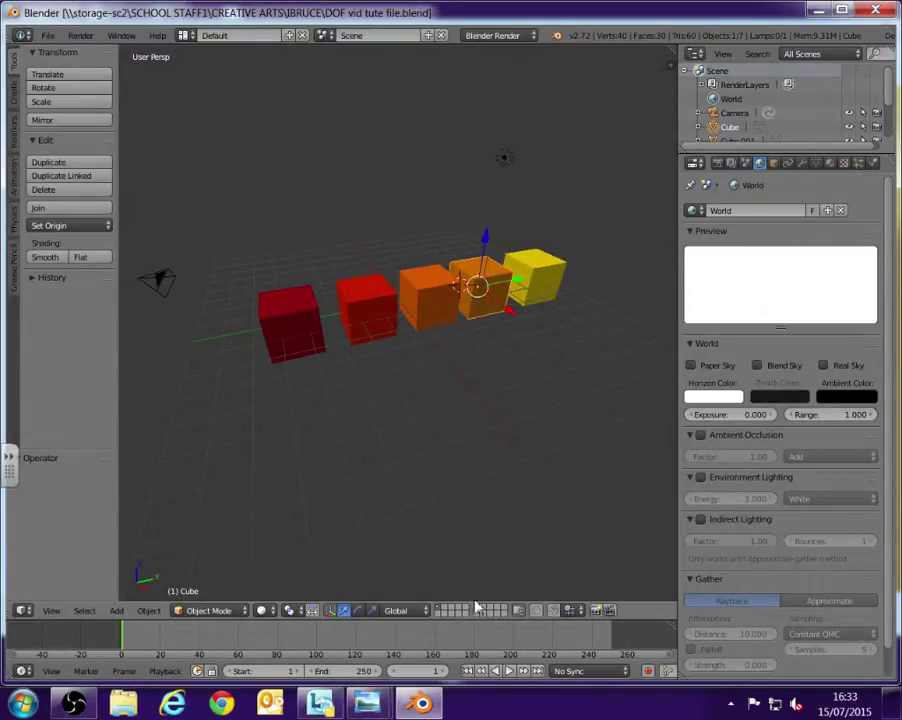
Enlarge the timeline area and turn it into a Node Editor with its side region closed
left_click_drag(436, 618, 460, 342)
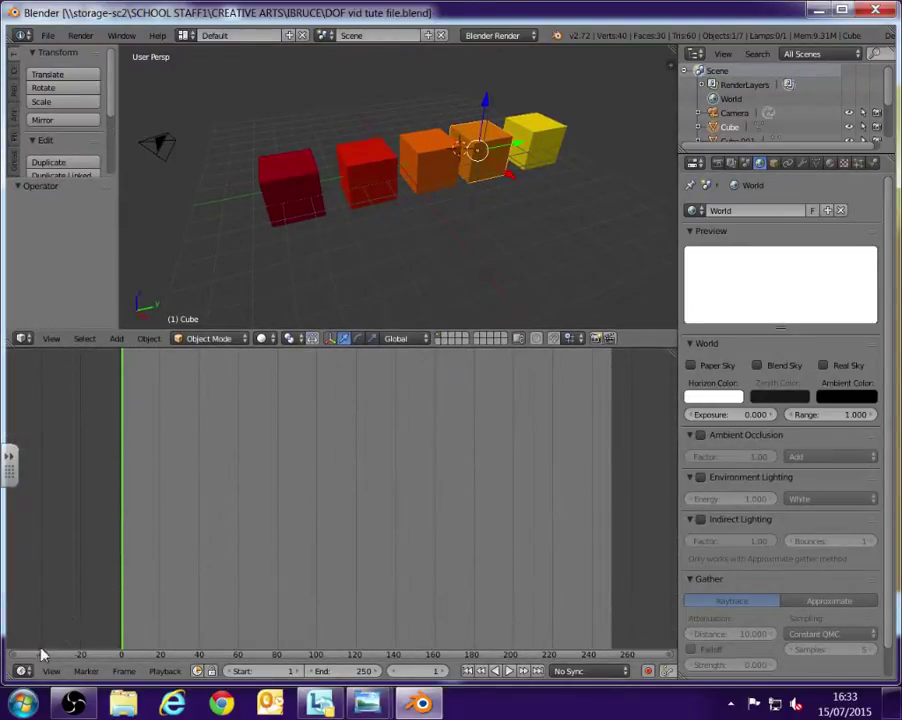
left_click(23, 670)
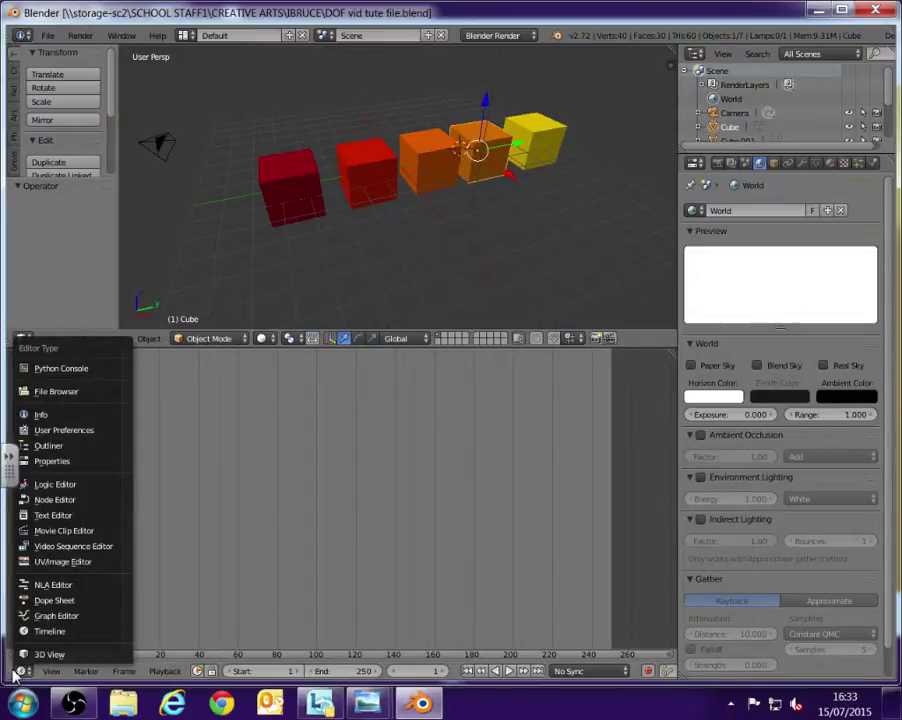
left_click(44, 500)
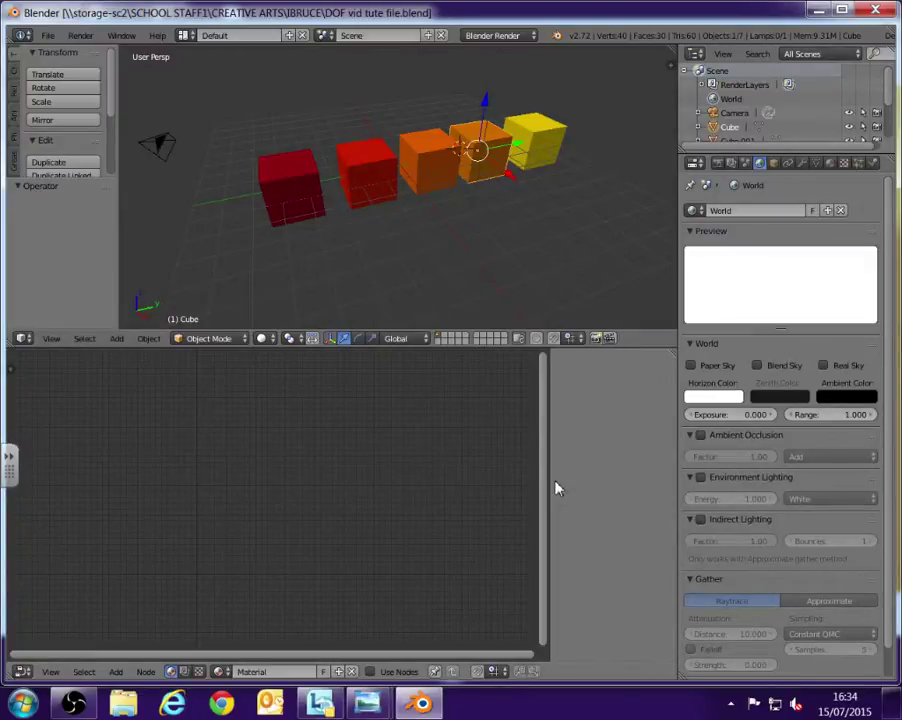
left_click_drag(552, 484, 627, 457)
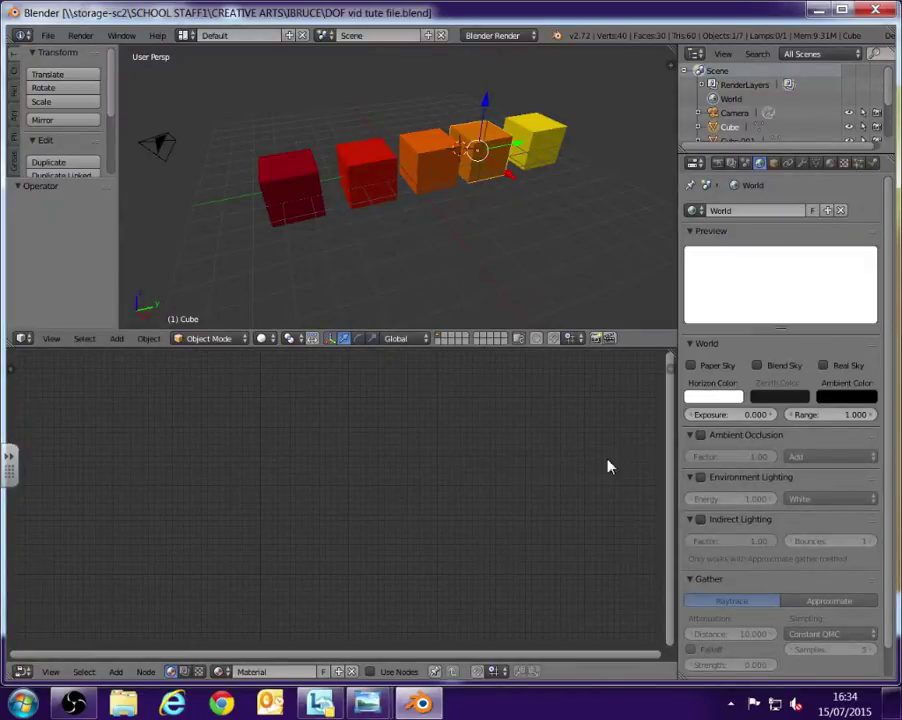
Select the camera, switch the Node Editor to compositing nodes and enable Use Nodes
left_click(734, 114)
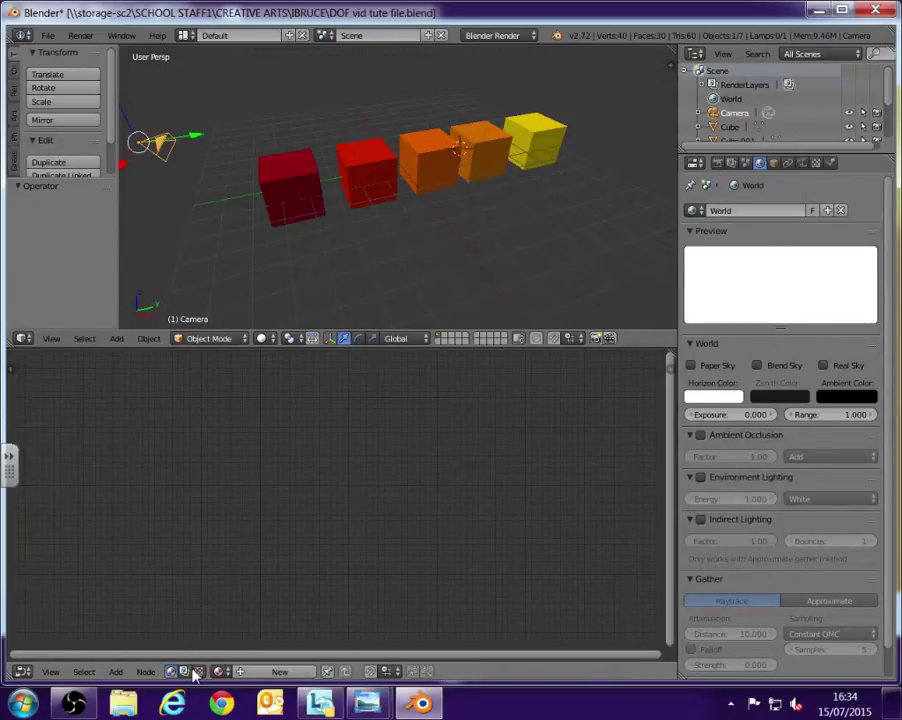
left_click(185, 673)
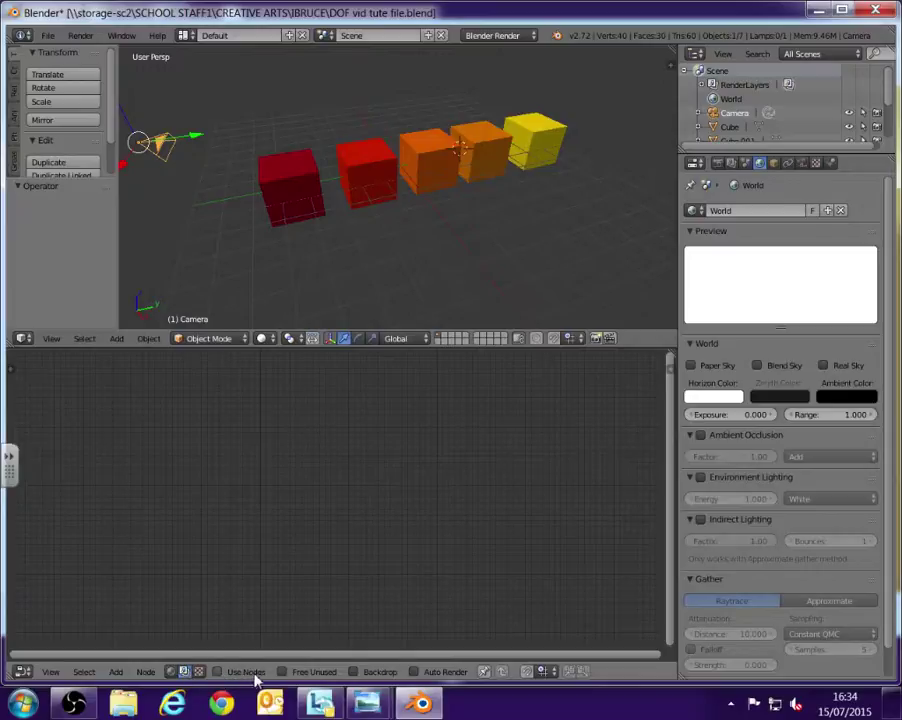
left_click(217, 673)
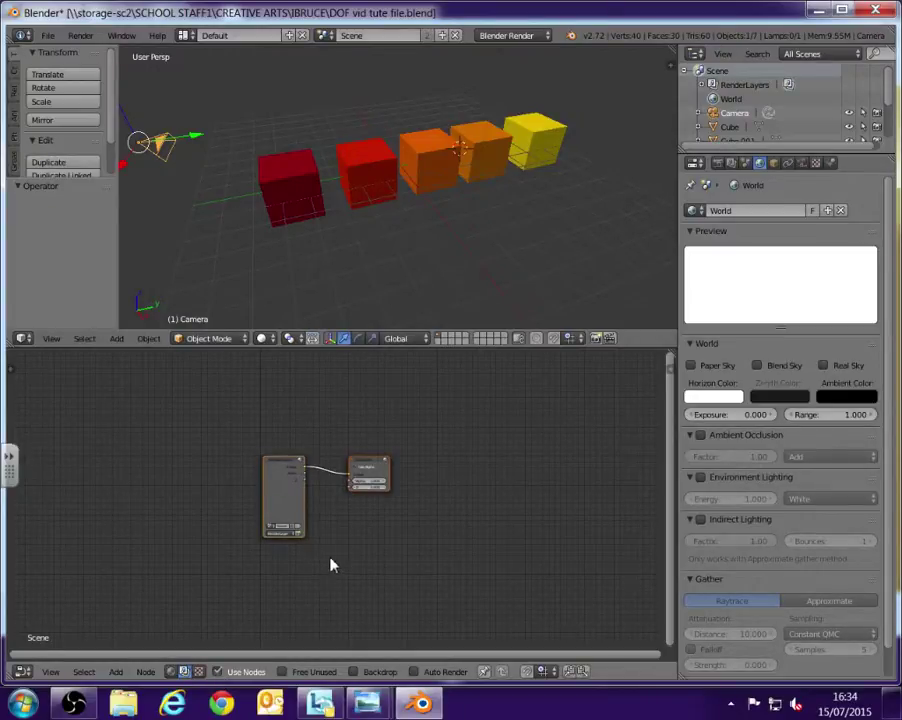
scroll(330, 562, "up", 4)
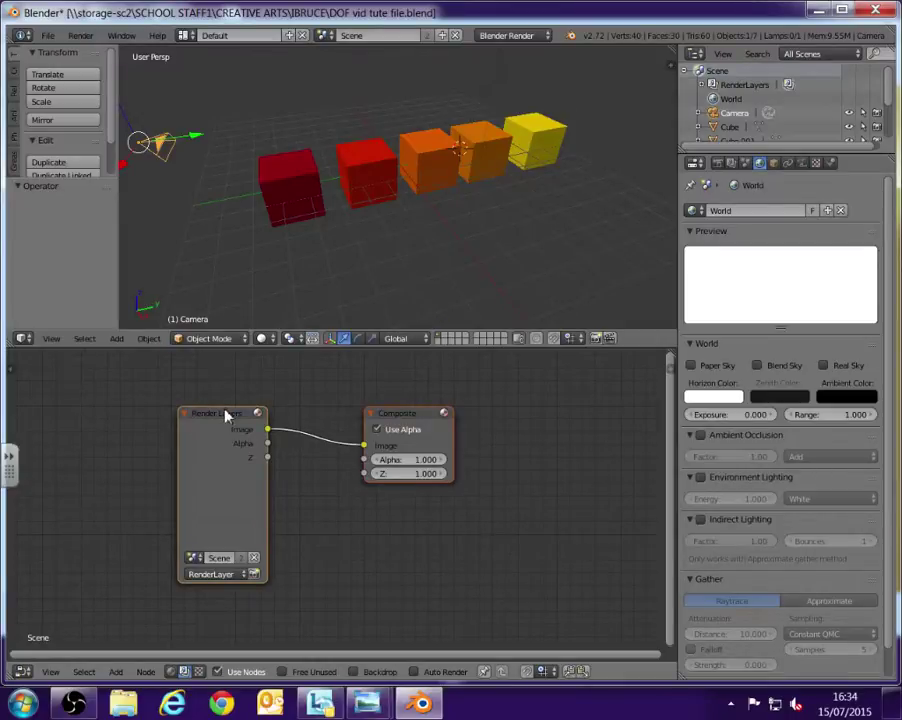
Spread the Render Layers and Composite nodes apart and insert a Defocus filter node on the link between them
left_click_drag(227, 413, 109, 382)
left_click_drag(407, 420, 537, 386)
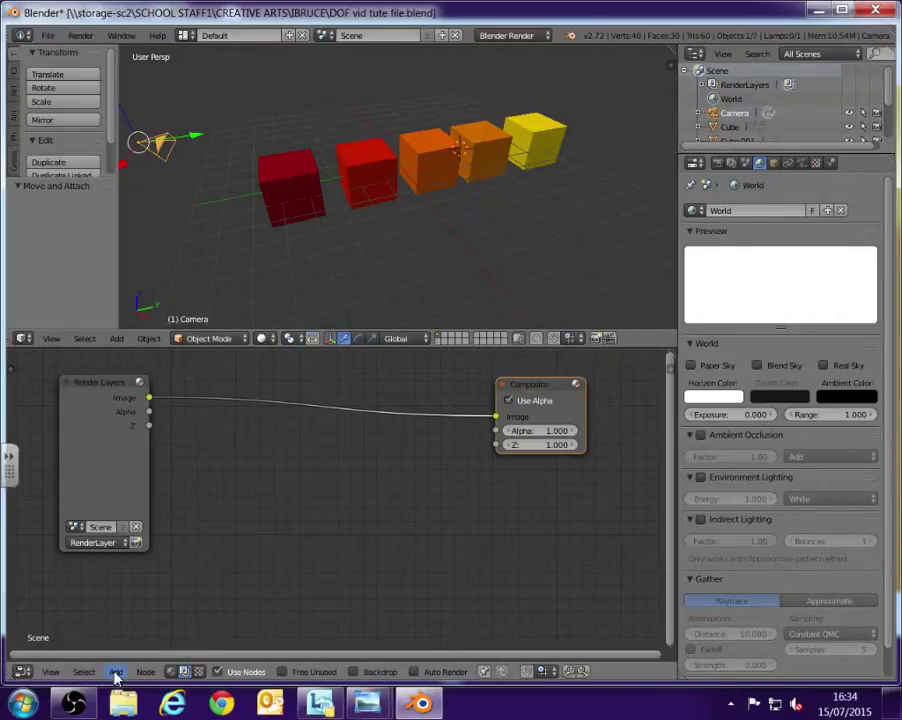
left_click(116, 676)
mouse_move(146, 588)
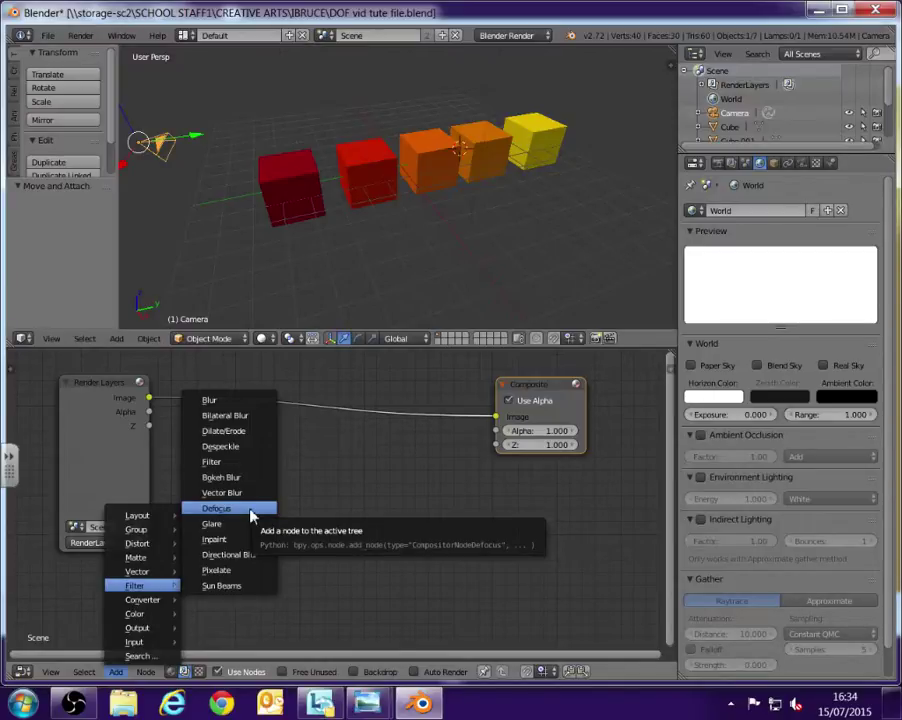
left_click(252, 515)
left_click(280, 375)
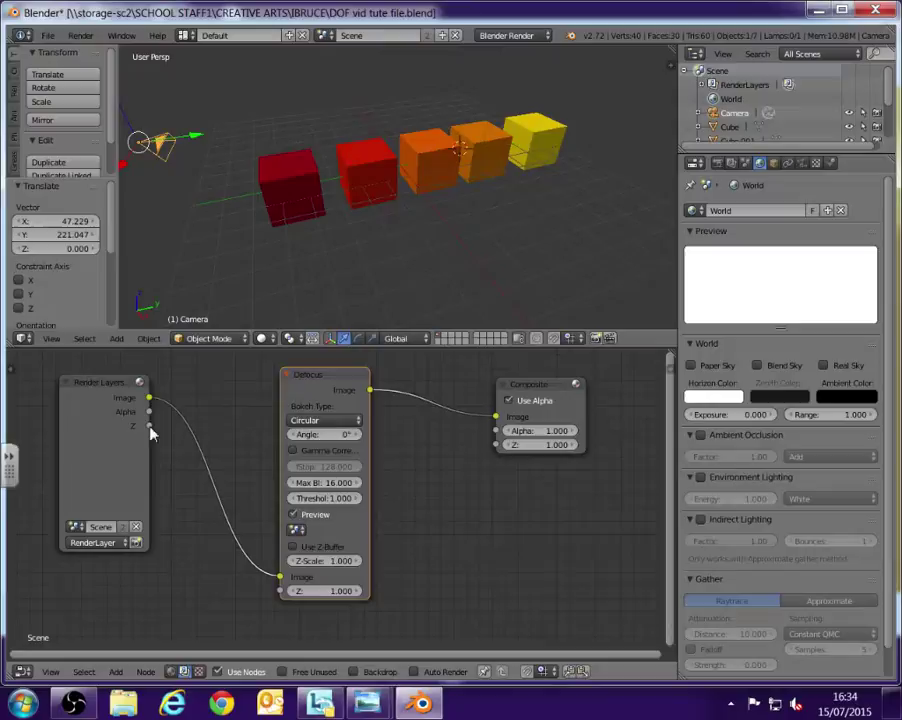
Link the Render Layers Z output to the Defocus node's Z input and enable Use Z-Buffer
left_click_drag(150, 425, 218, 554)
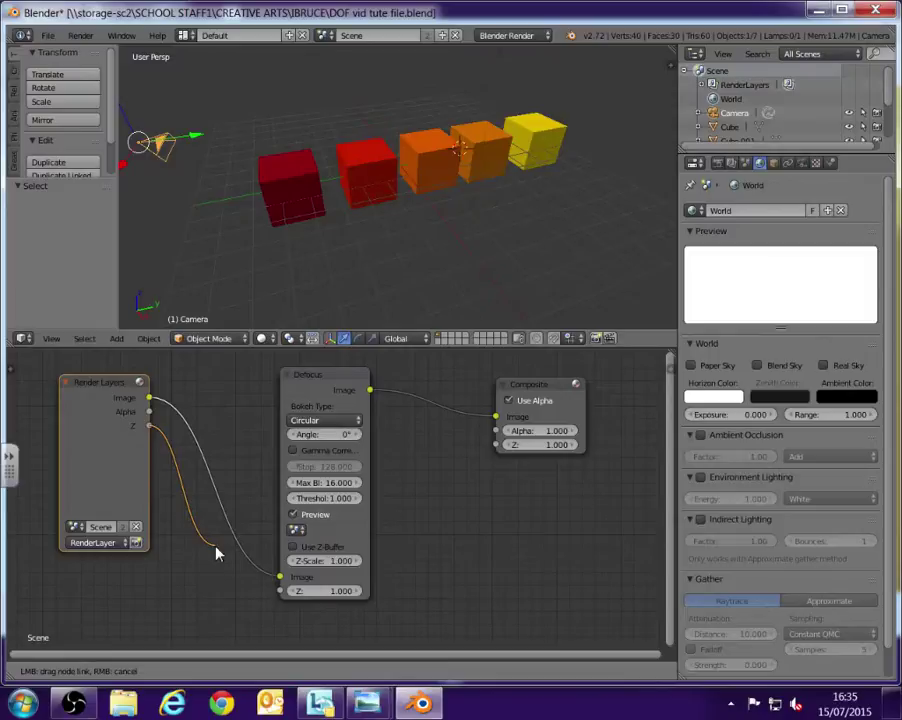
left_click_drag(216, 553, 280, 590)
left_click(312, 547)
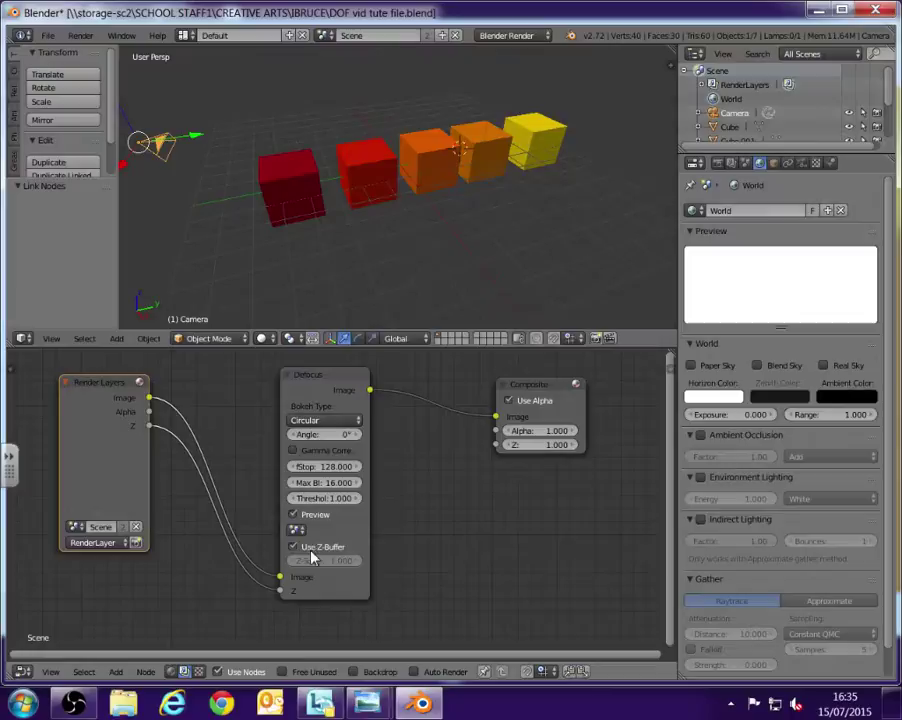
Set the Defocus node's fStop to 7, Max Blur to 20 and Threshold to 0
left_click(326, 466)
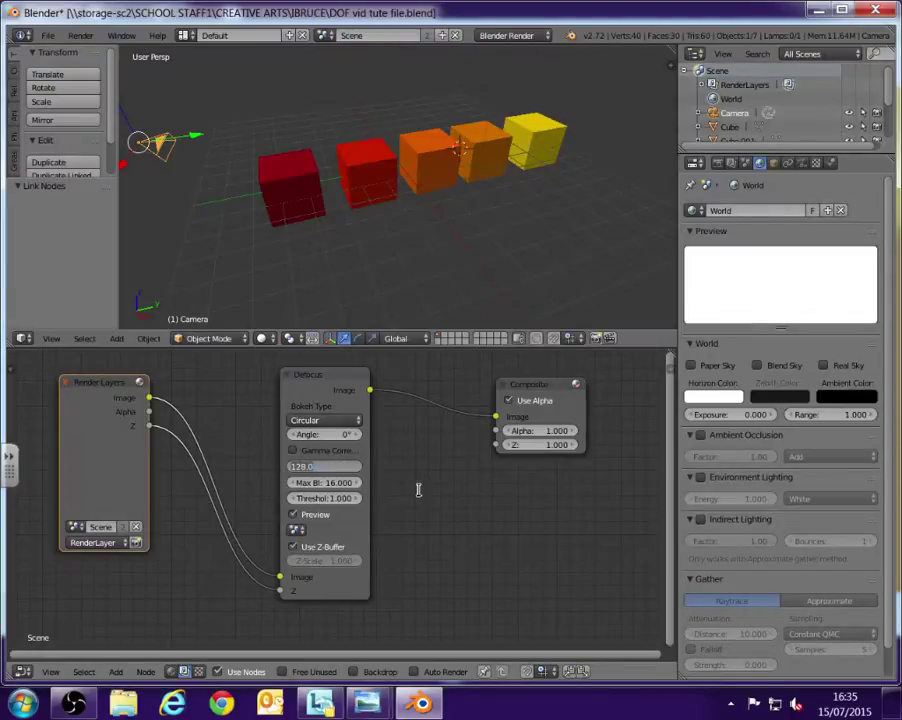
type("7")
key("Tab")
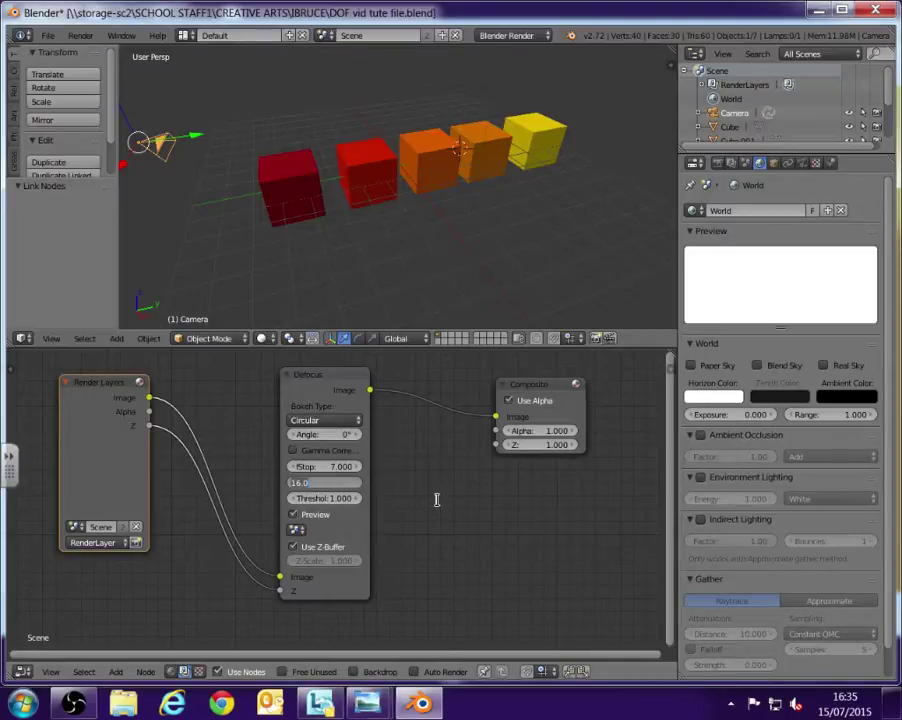
type("20")
key("Return")
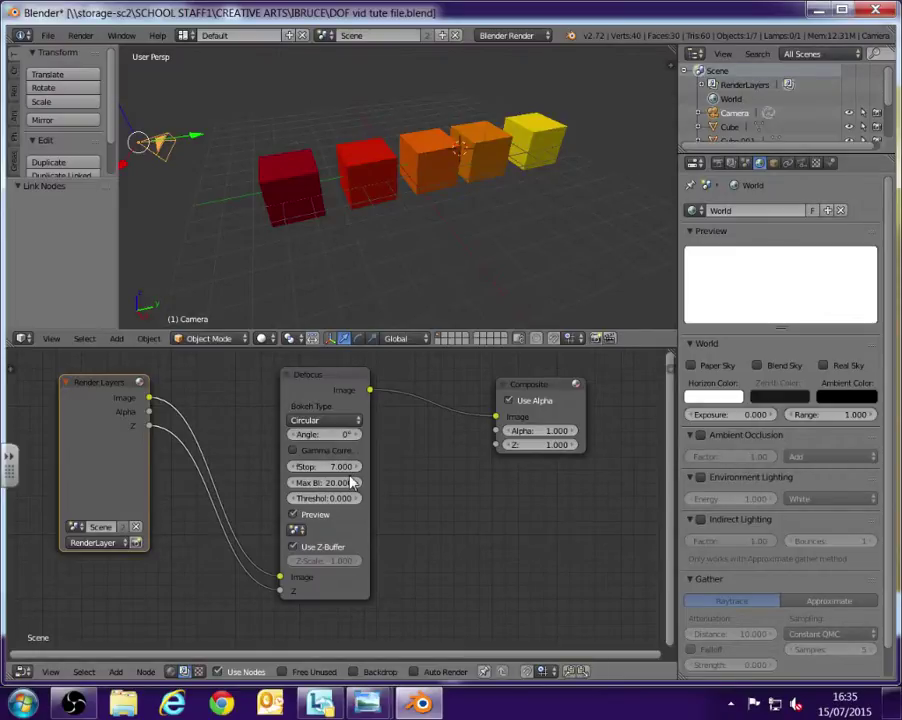
scroll(350, 483, "up", 2)
mouse_move(409, 505)
middle_mouse_down()
mouse_move(434, 510)
mouse_move(422, 498)
middle_mouse_up()
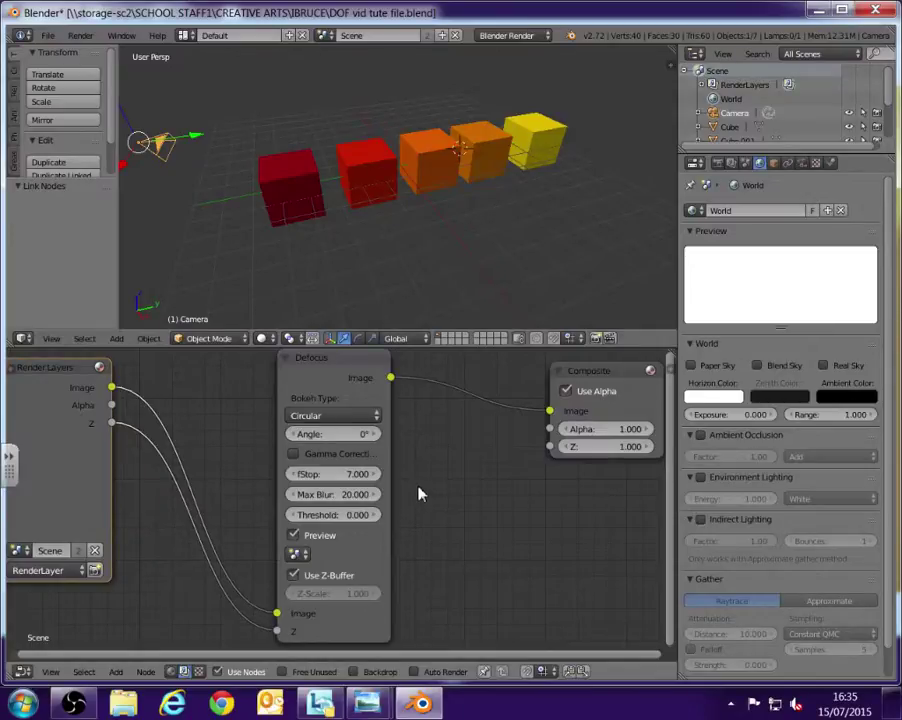
Enlarge the Outliner to list all objects and set the camera's depth of field focus object to the yellow cube, Cube.004
left_click(804, 165)
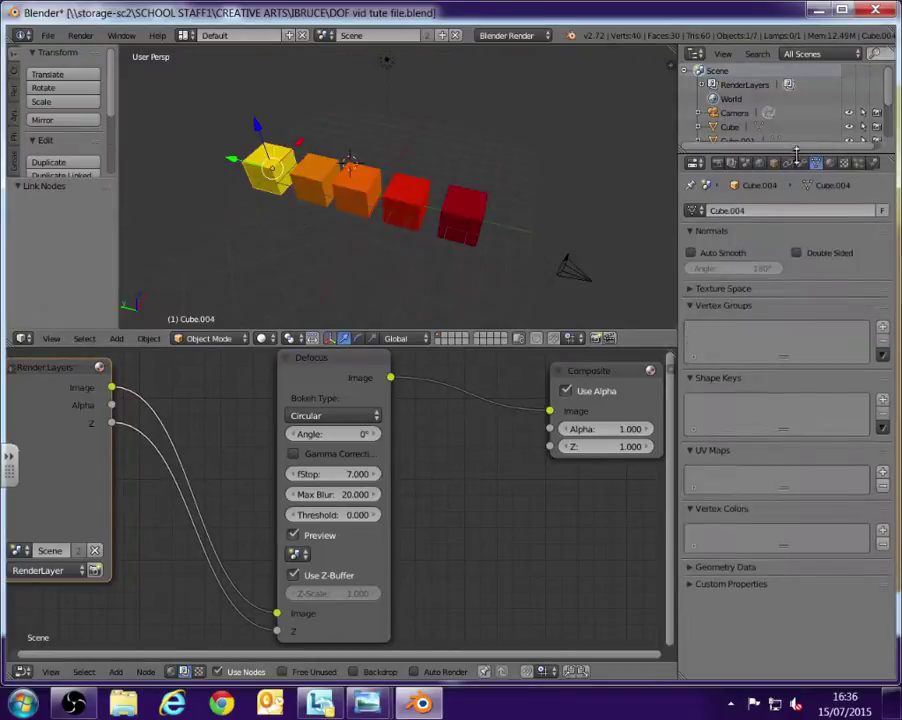
left_click_drag(785, 157, 785, 249)
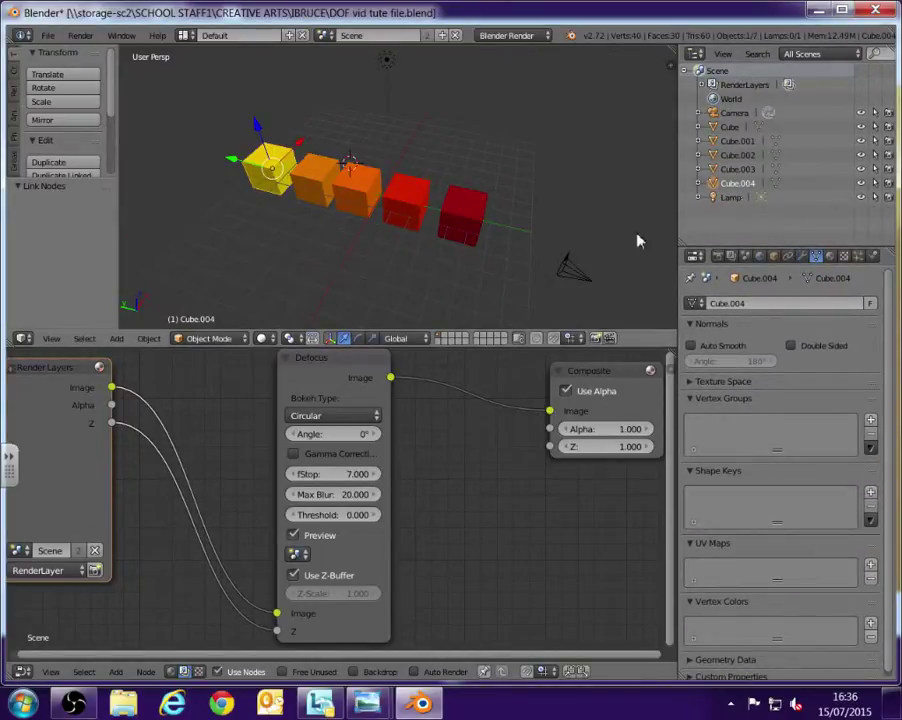
right_click(571, 279)
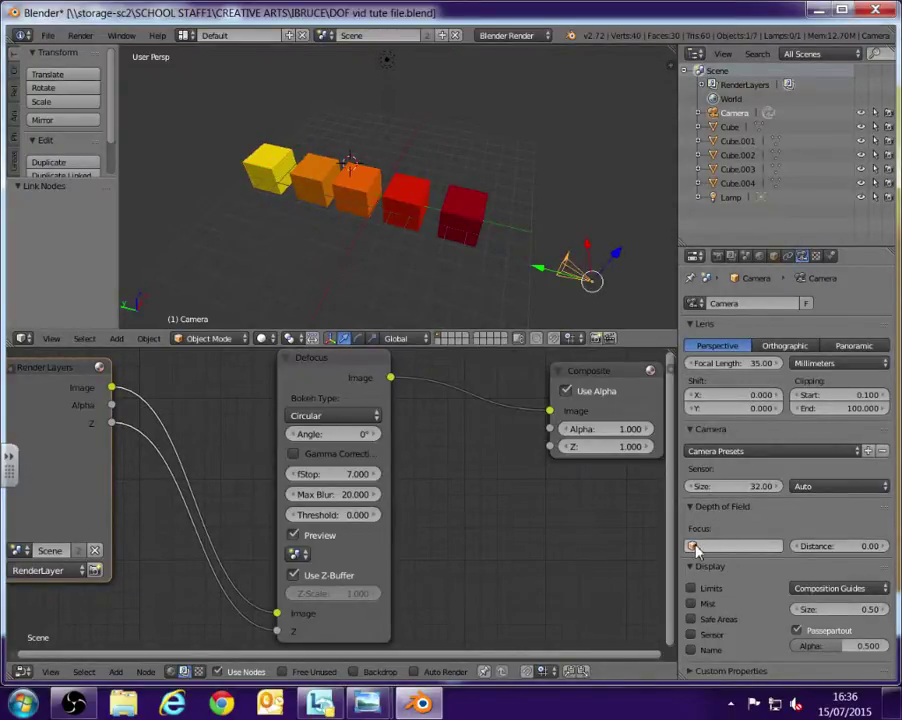
left_click(697, 547)
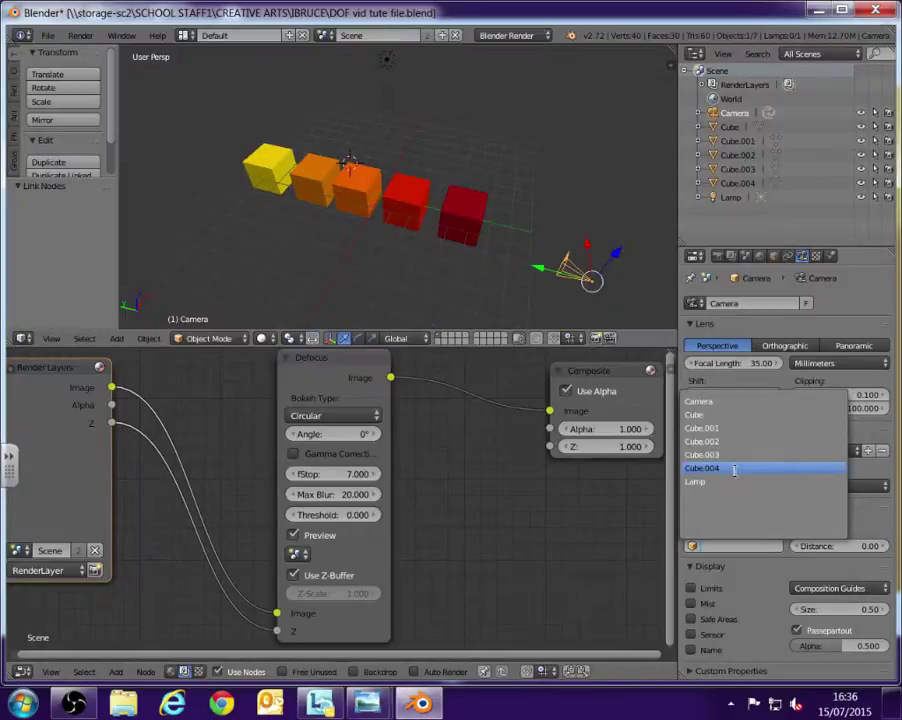
left_click(729, 469)
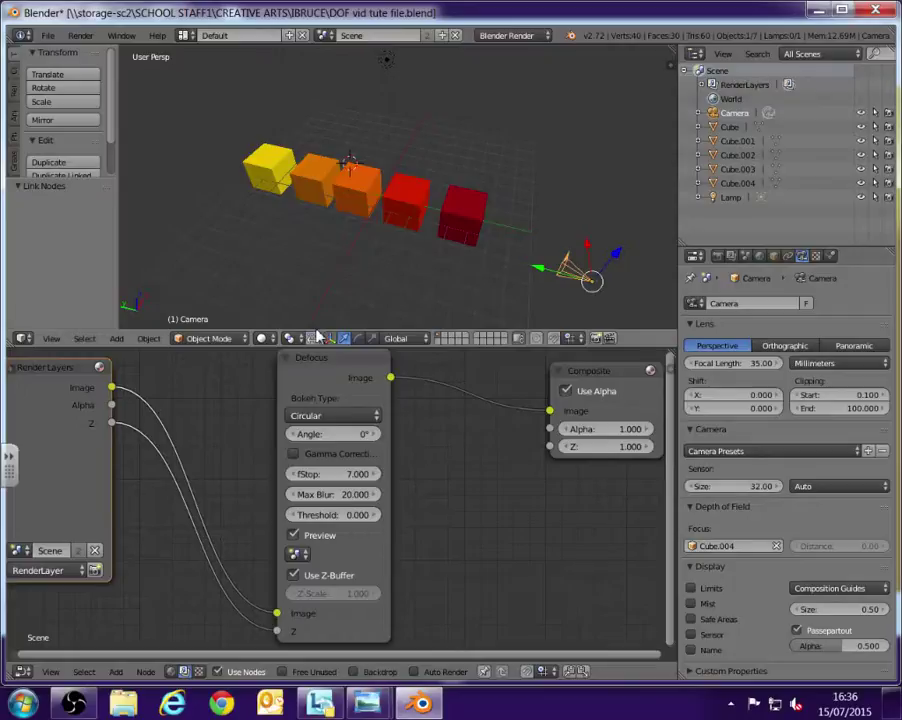
Render the scene to examine the blur on the cubes, and return to the compositing nodes
key("F11")
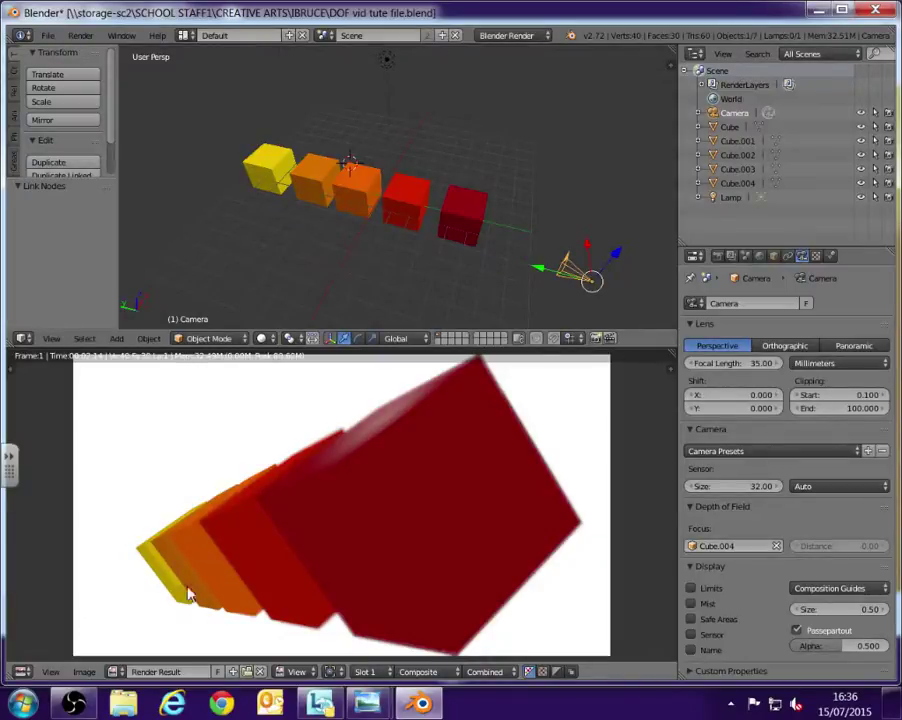
key("F11")
scroll(322, 545, "down", 1)
middle_click_drag(364, 318, 365, 497)
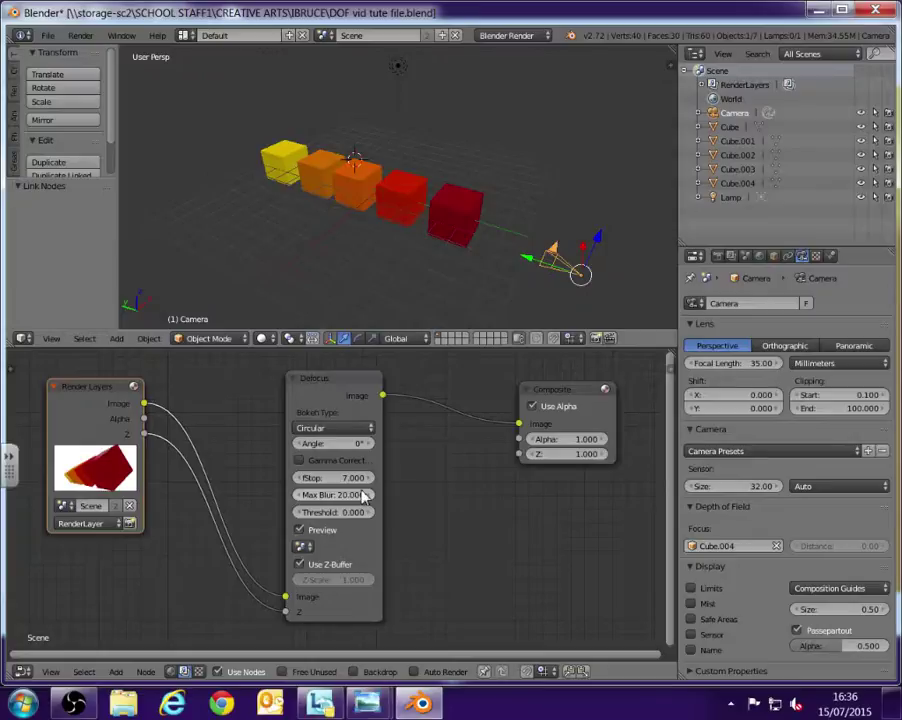
Strengthen the Defocus blur by setting fStop to 3 and Max Blur to 40
left_click(335, 478)
type("3")
key("Return")
left_click(334, 494)
type("40")
key("Return")
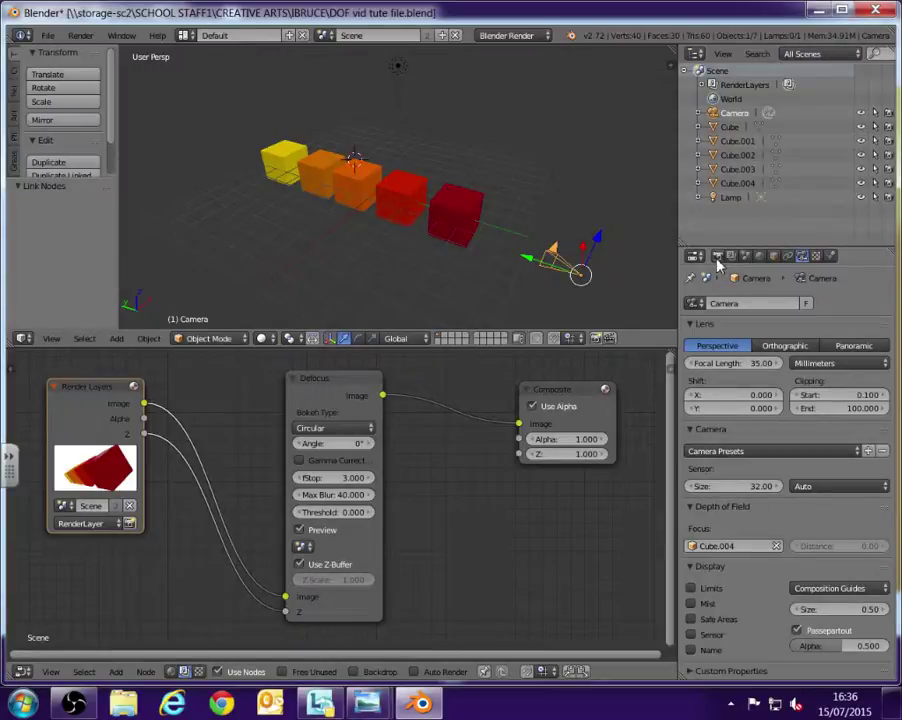
Review the render output settings and render a still image with the stronger defocus
left_click(716, 257)
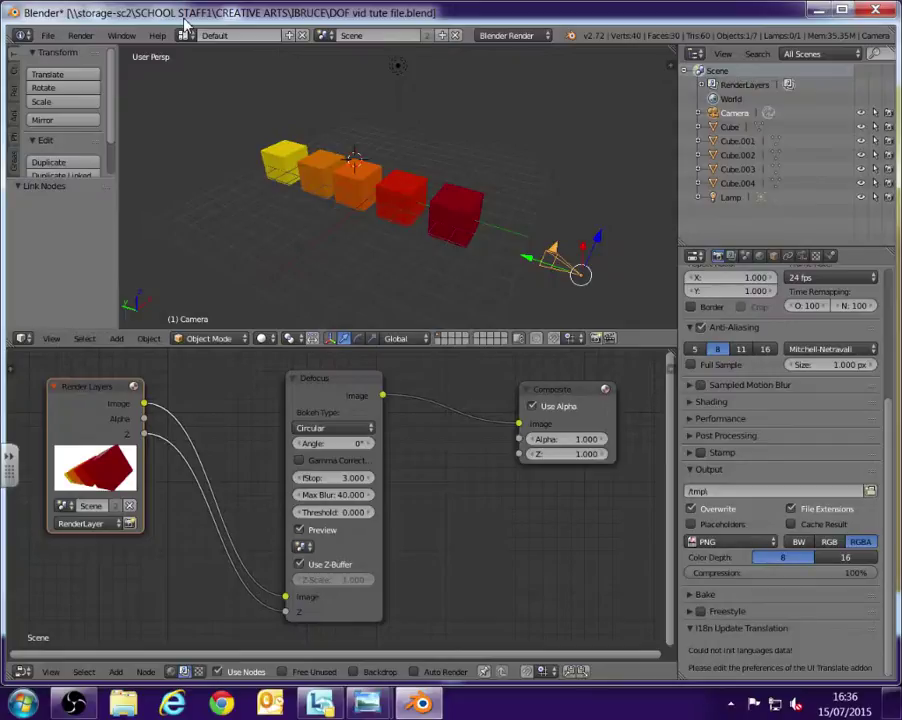
left_click(82, 35)
left_click(76, 55)
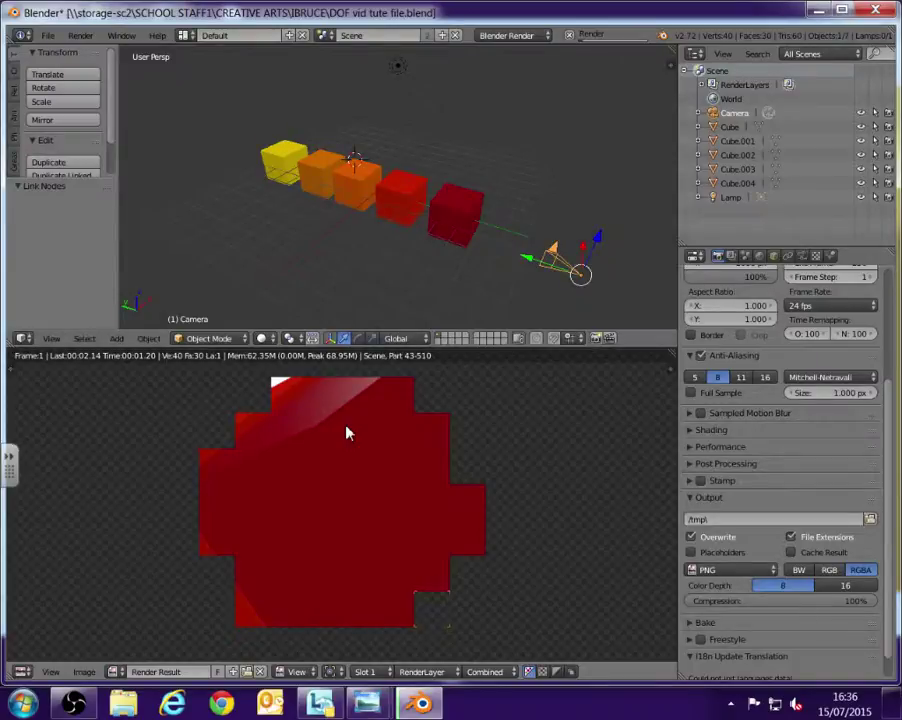